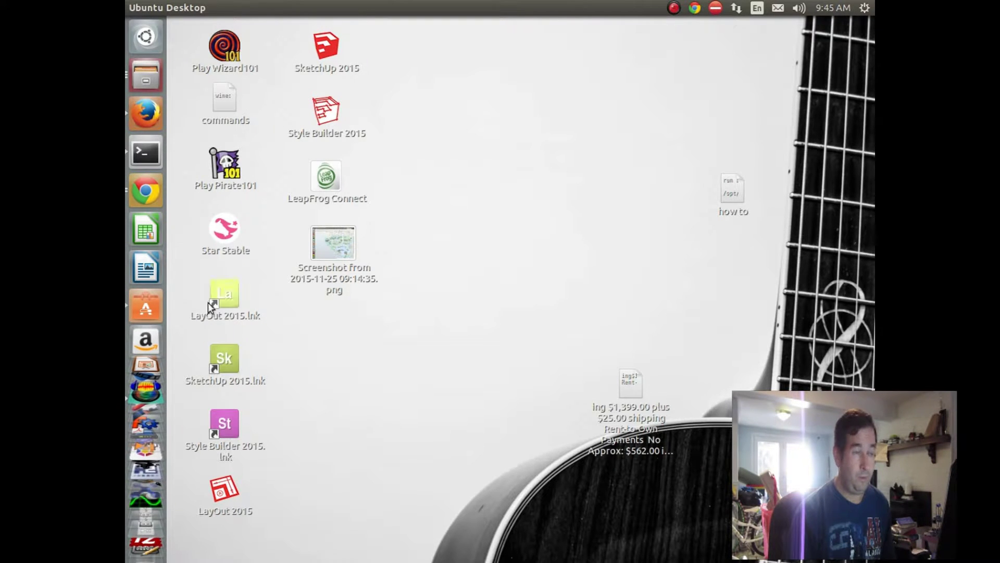
# Open Ubuntu Software Center and search the catalogue for 'sound converter'.
pyautogui.click(139, 306)
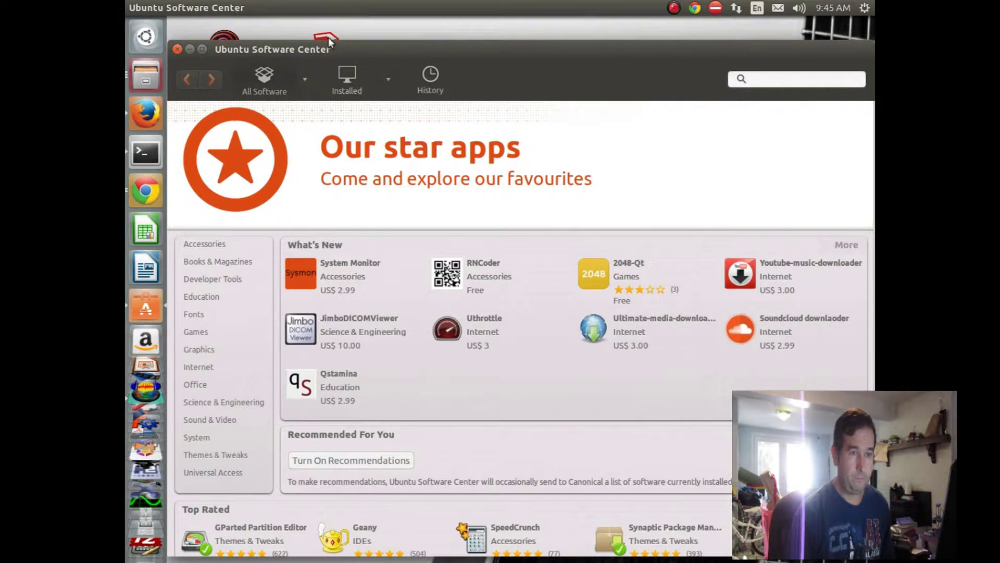
pyautogui.click(768, 79)
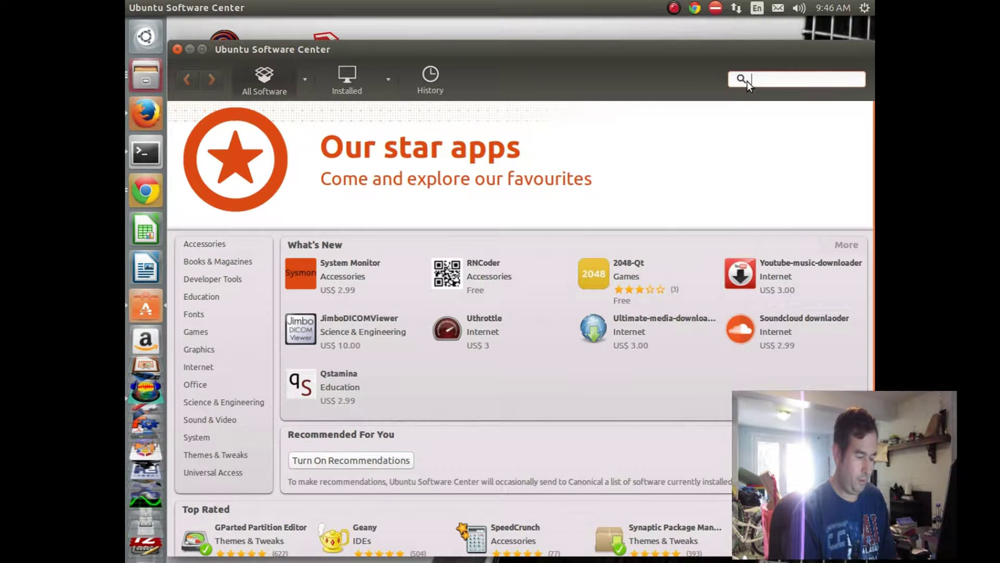
pyautogui.write('ss')
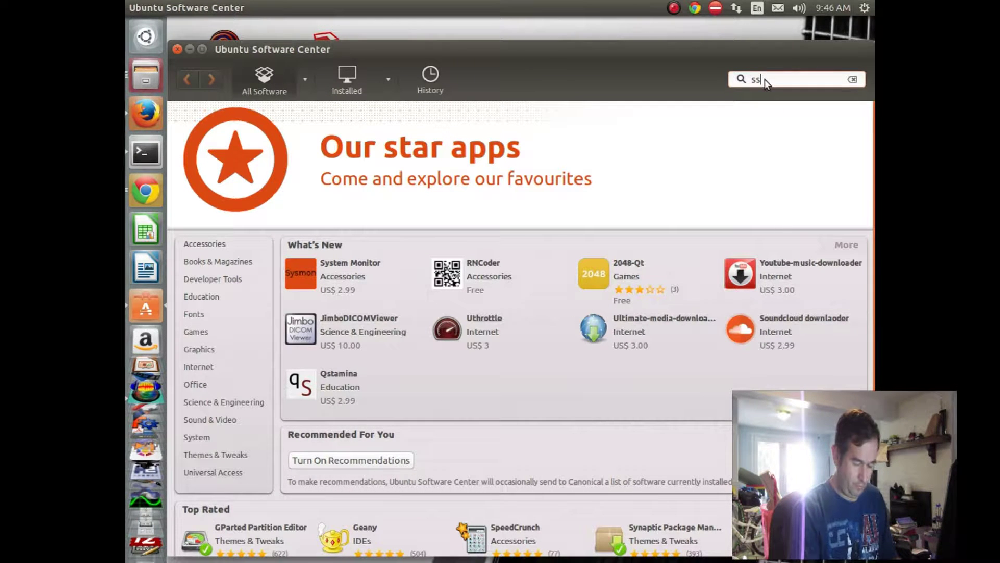
pyautogui.press('BackSpace')
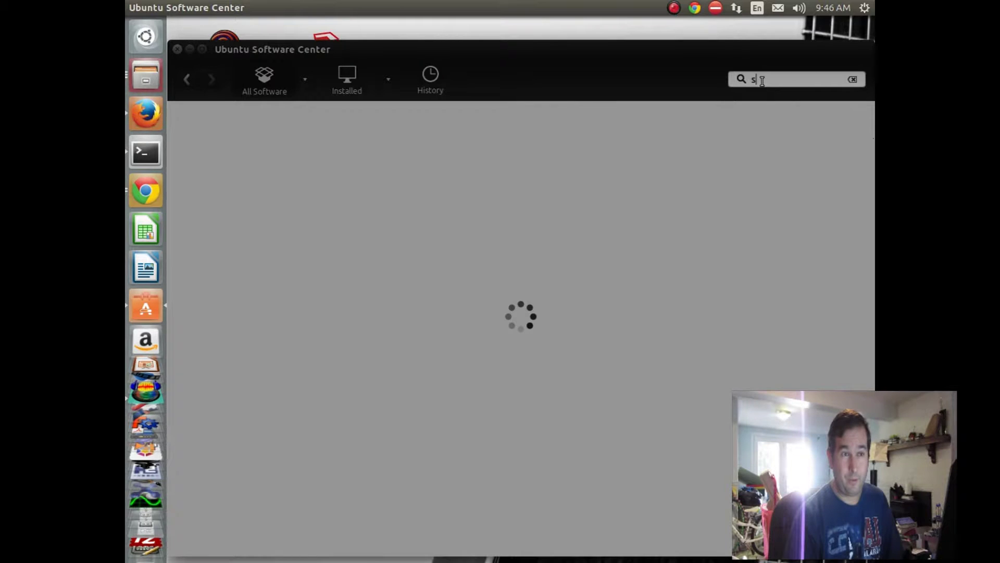
pyautogui.write('ound converter')
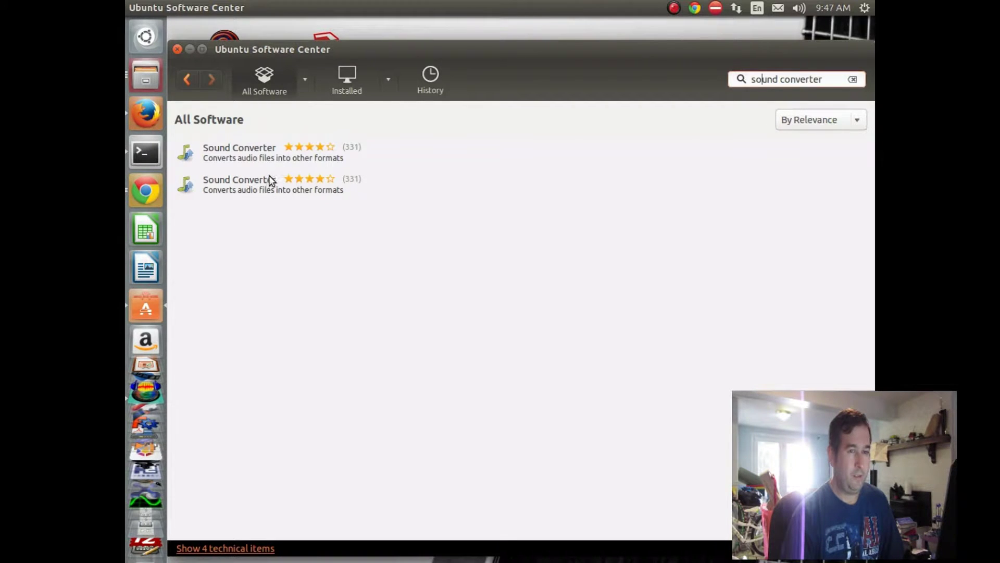
# Select the first Sound Converter result and start installing it.
pyautogui.click(240, 151)
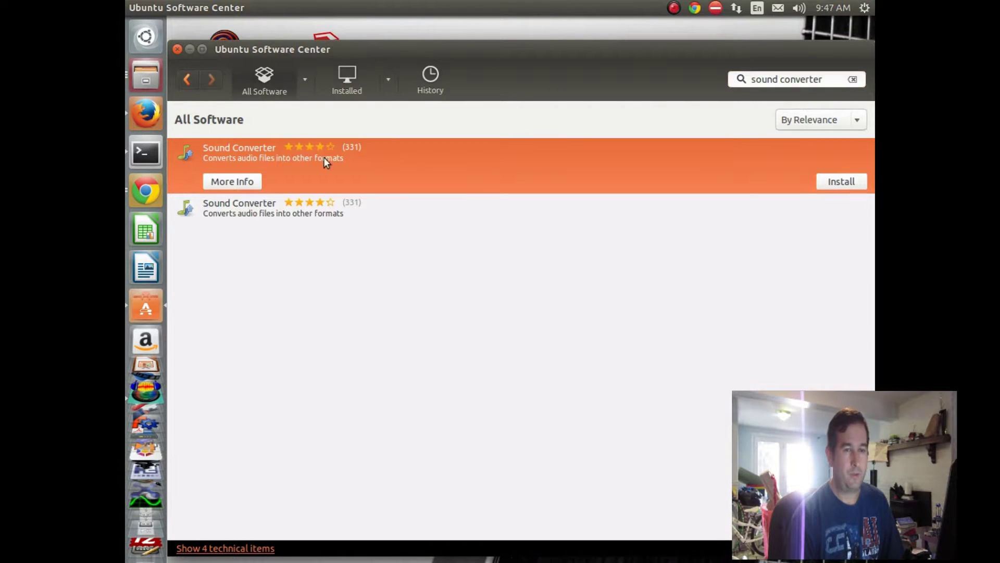
pyautogui.click(838, 184)
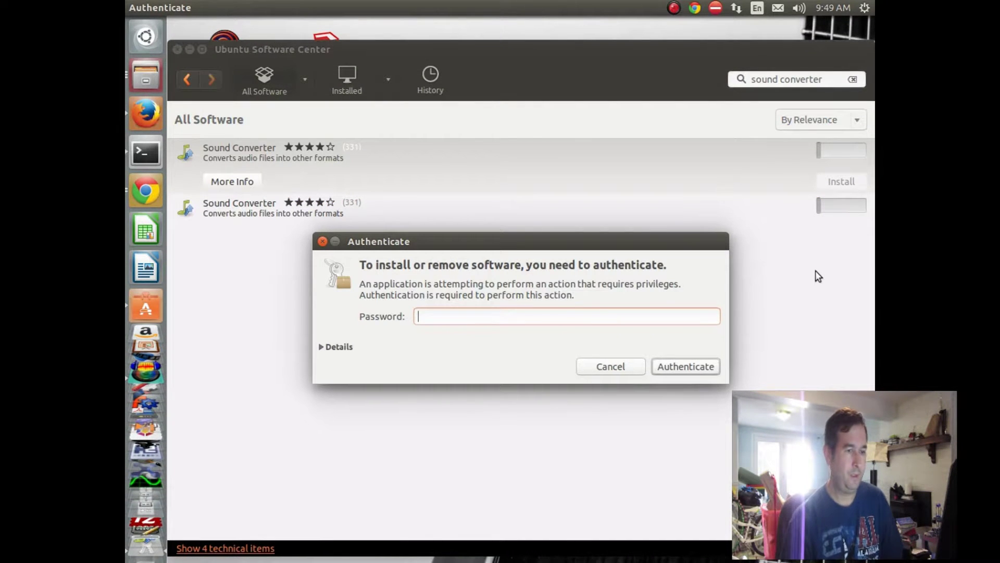
# Enter the account password to authorise the Sound Converter installation.
pyautogui.write('••')
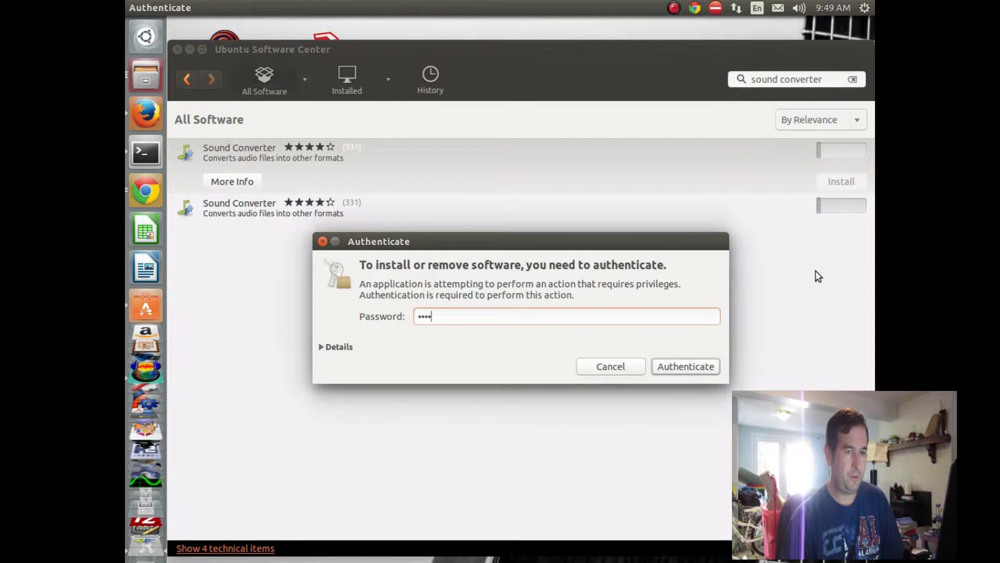
pyautogui.press('Return')
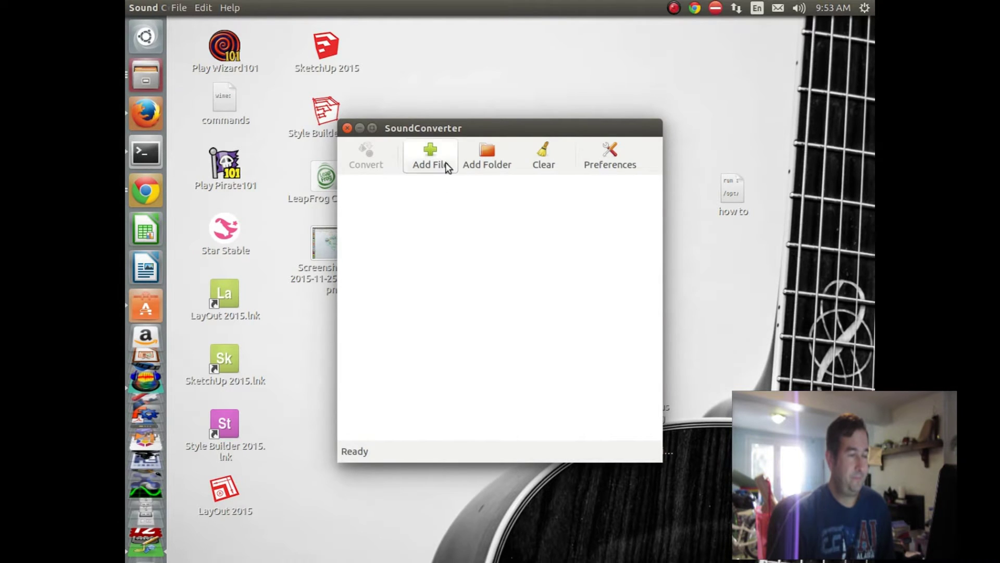
pyautogui.moveTo(482, 132); pyautogui.dragTo(459, 117)
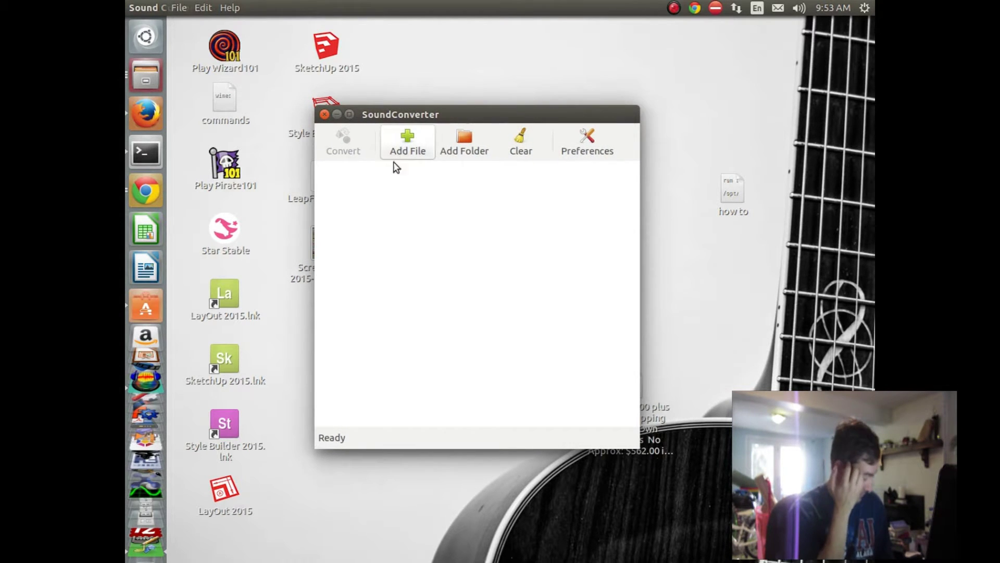
pyautogui.click(401, 137)
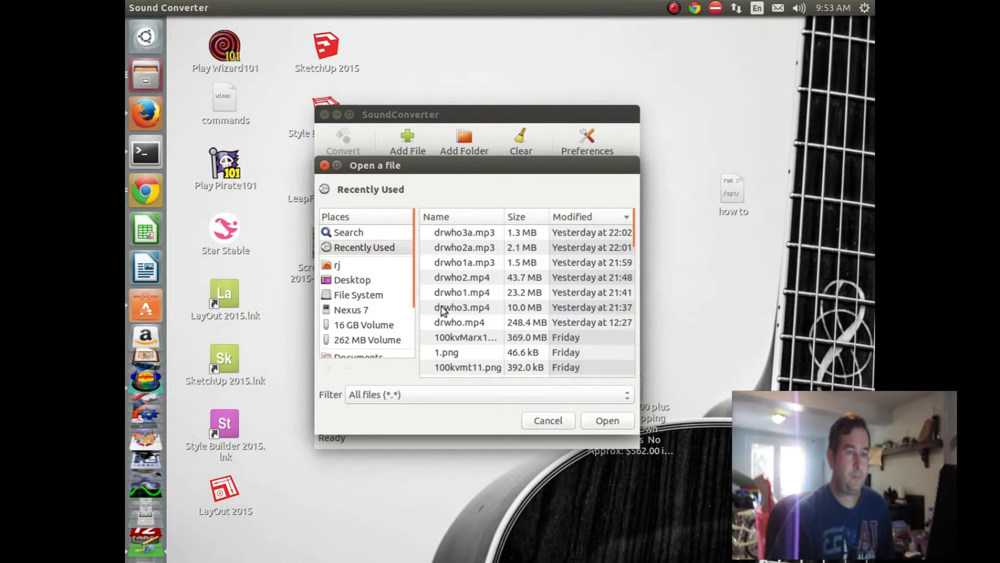
pyautogui.click(435, 263)
pyautogui.click(604, 421)
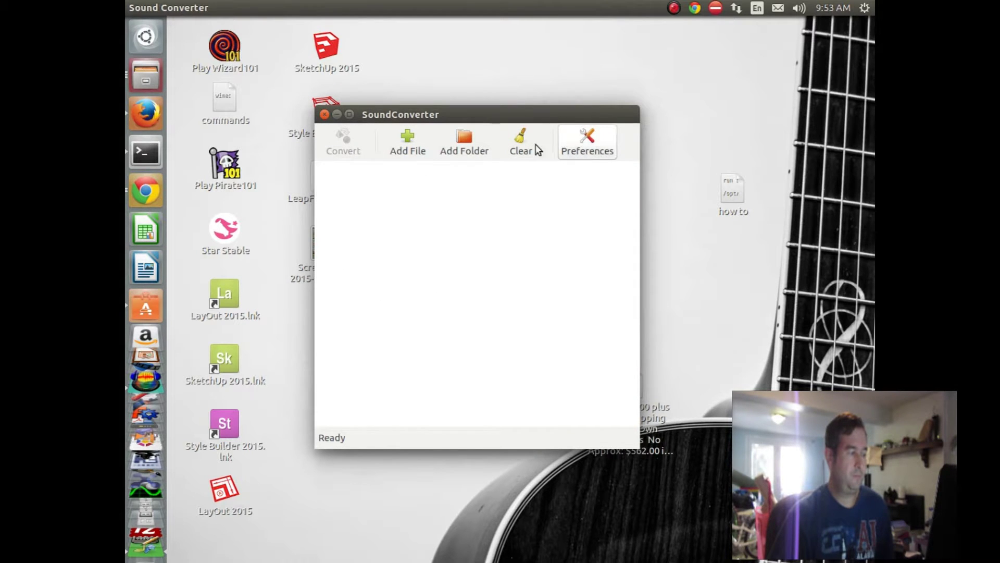
pyautogui.moveTo(197, 5)
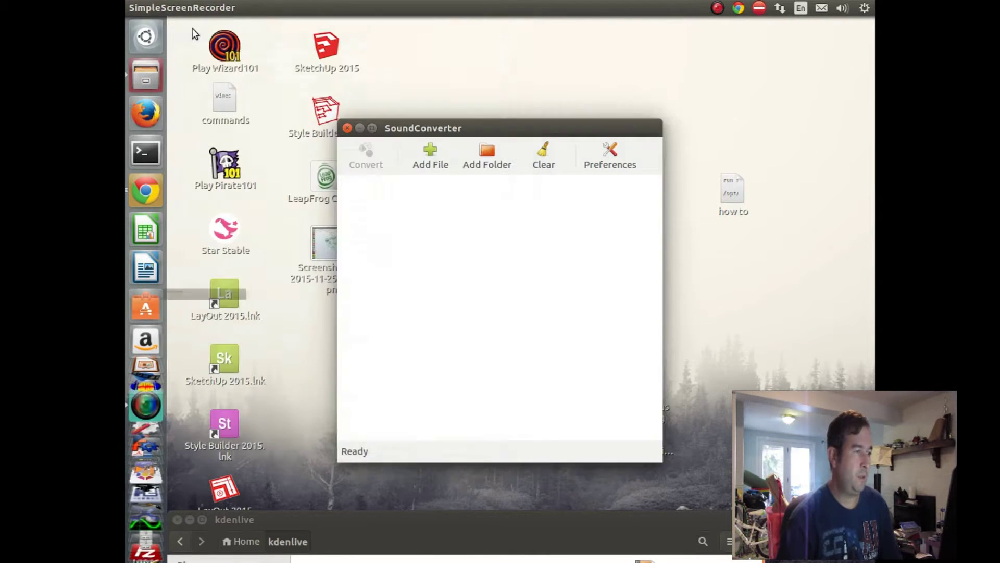
pyautogui.click(430, 165)
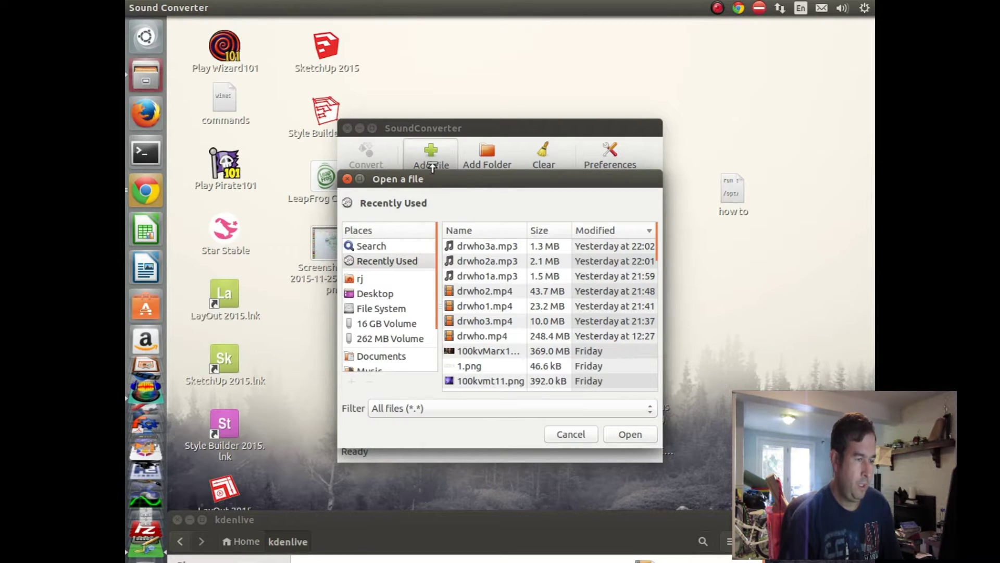
pyautogui.click(464, 278)
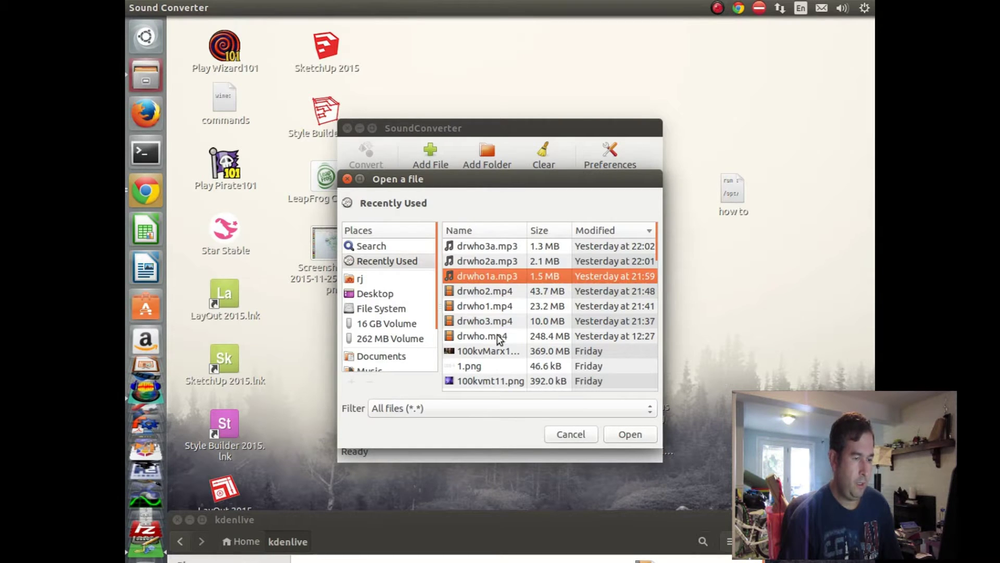
pyautogui.click(630, 435)
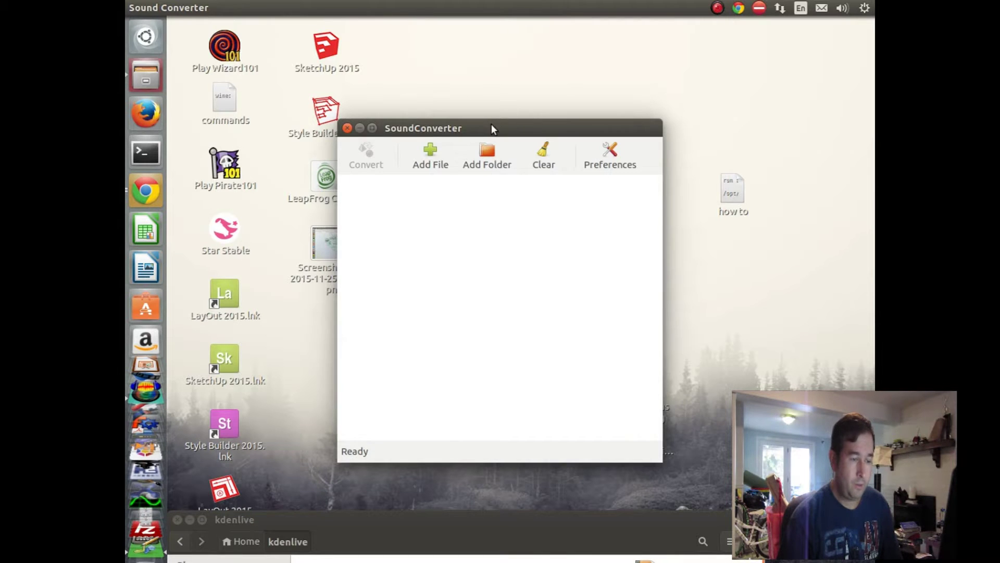
# Drag drwho1a.mp3 from the kdenlive folder into Sound Converter's conversion list.
pyautogui.moveTo(492, 124); pyautogui.dragTo(690, 73)
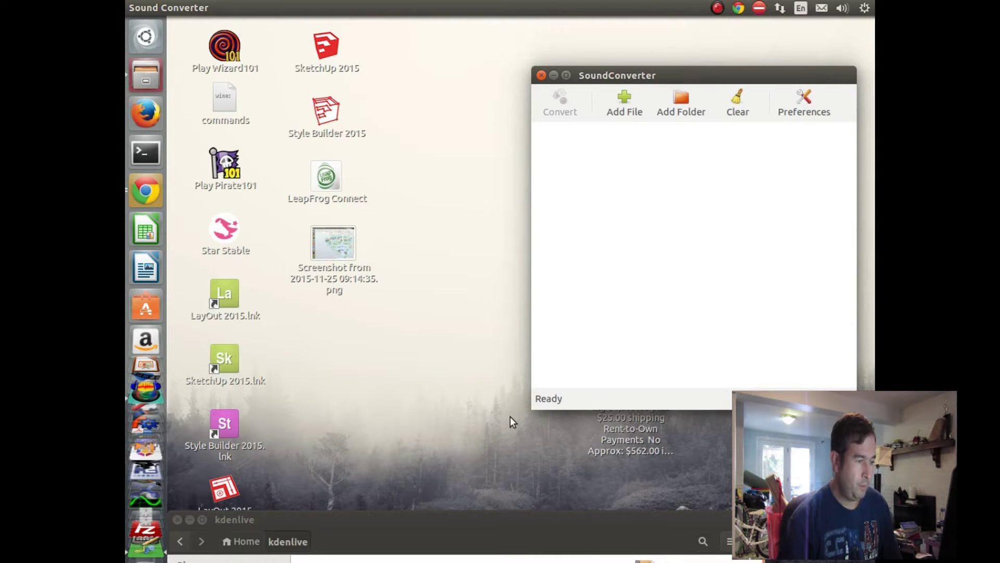
pyautogui.moveTo(474, 514); pyautogui.dragTo(440, 370)
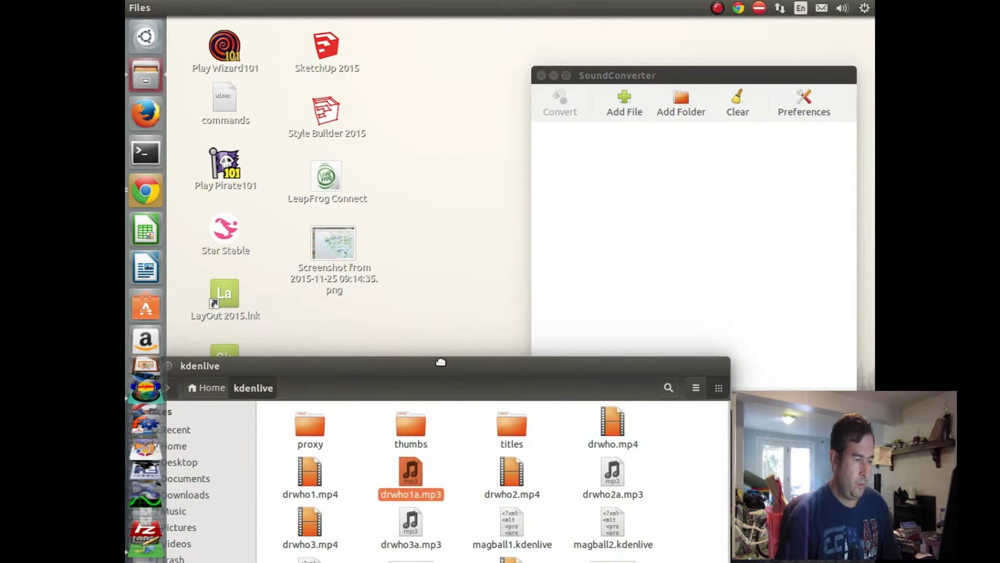
pyautogui.moveTo(410, 474); pyautogui.dragTo(621, 234)
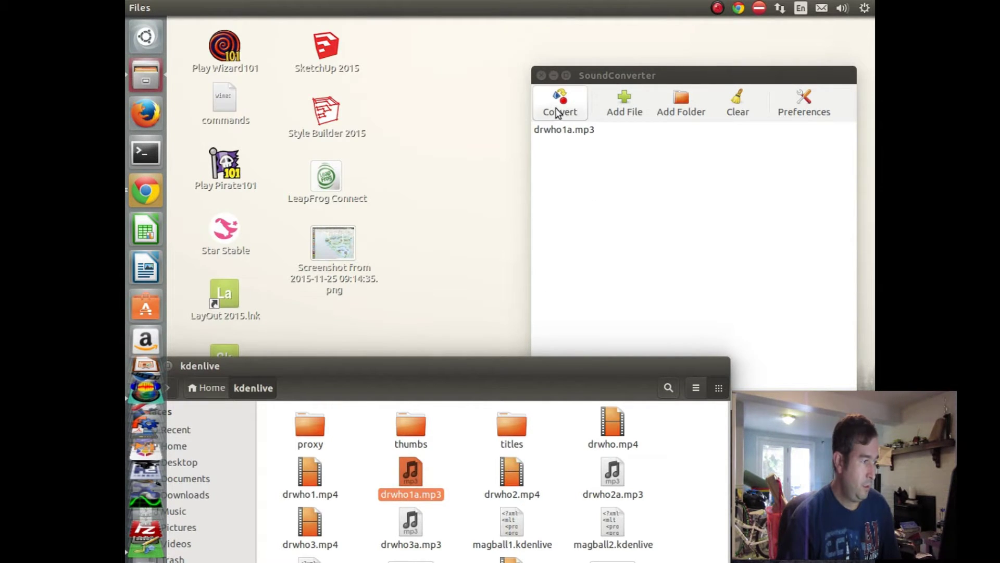
# Convert drwho1a.mp3 to drwho1a.ogg in the kdenlive folder.
pyautogui.moveTo(248, 365); pyautogui.dragTo(266, 380)
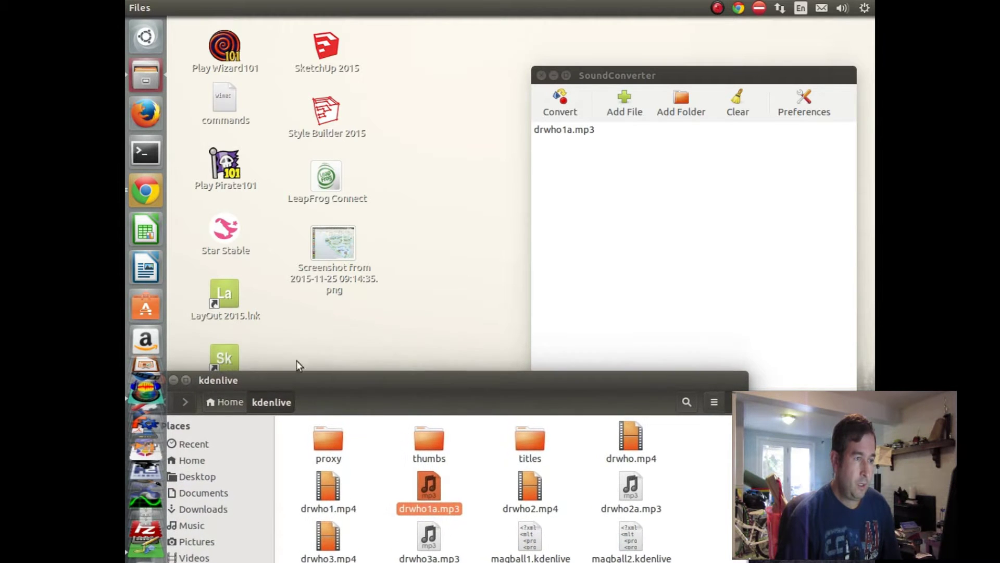
pyautogui.click(568, 110)
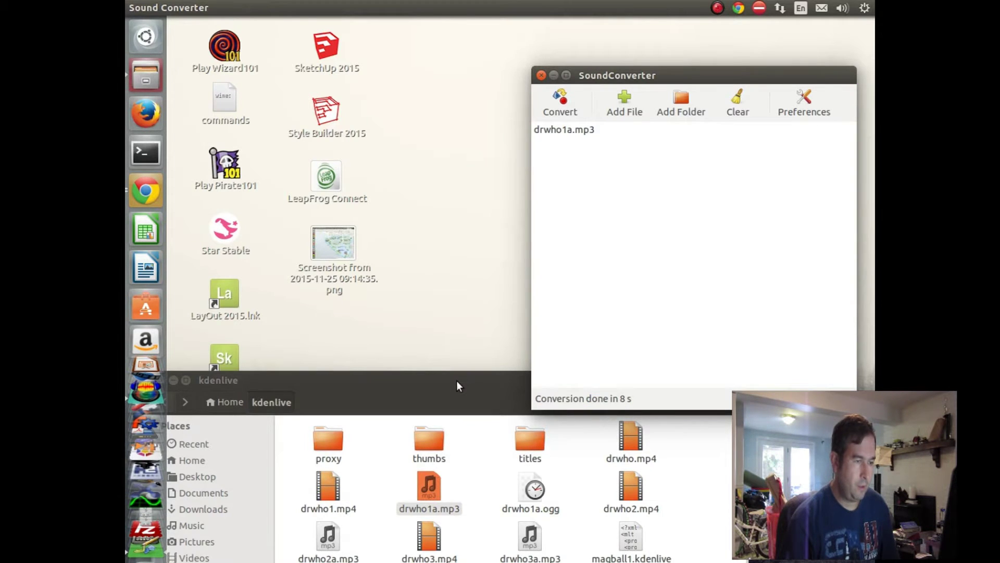
pyautogui.moveTo(457, 385); pyautogui.dragTo(496, 198)
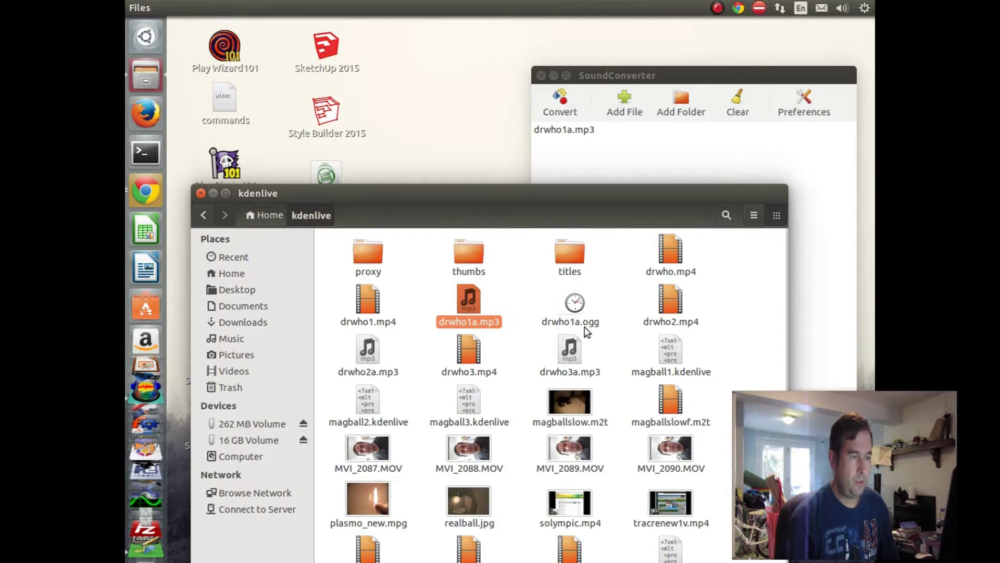
pyautogui.moveTo(567, 196); pyautogui.dragTo(553, 312)
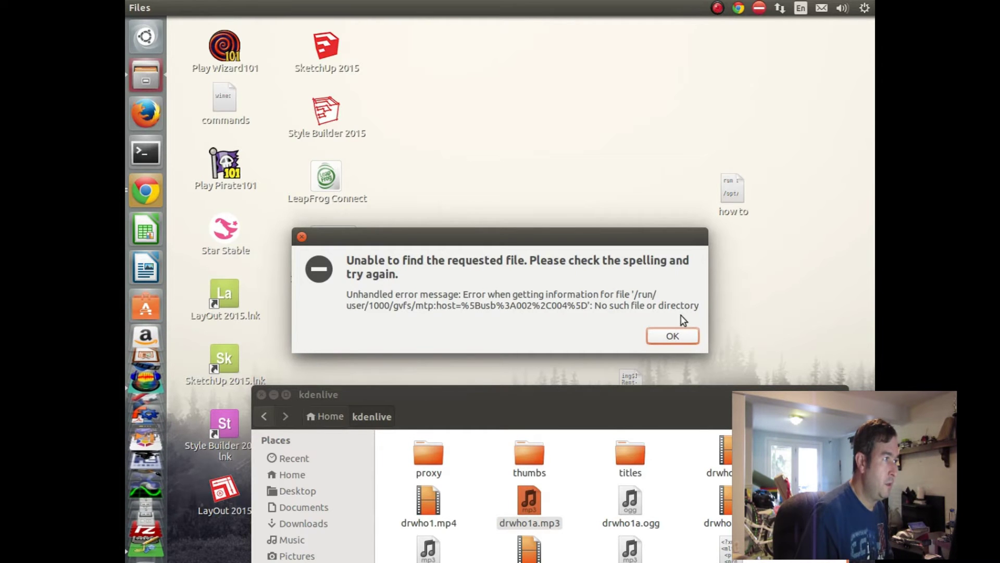
# Dismiss the error and copy drwho1a.ogg into the phone's Internal storage > Ringtones folder.
pyautogui.click(676, 336)
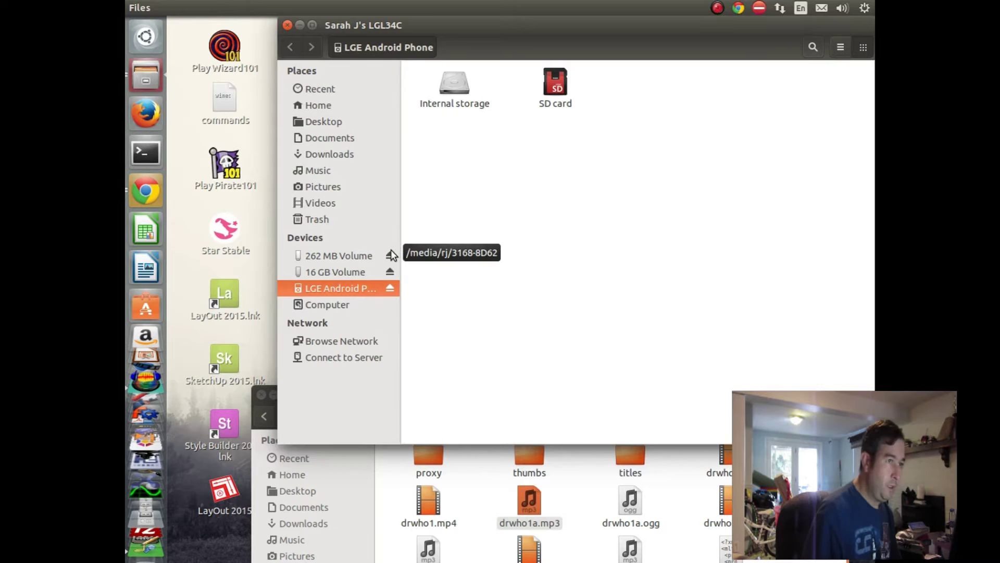
pyautogui.doubleClick(452, 89)
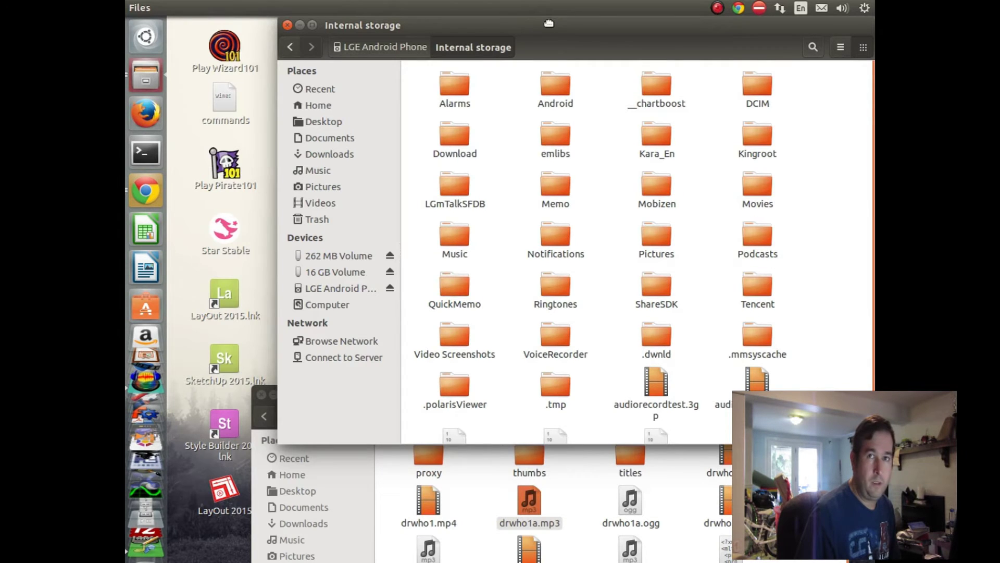
pyautogui.moveTo(548, 21); pyautogui.dragTo(493, 37)
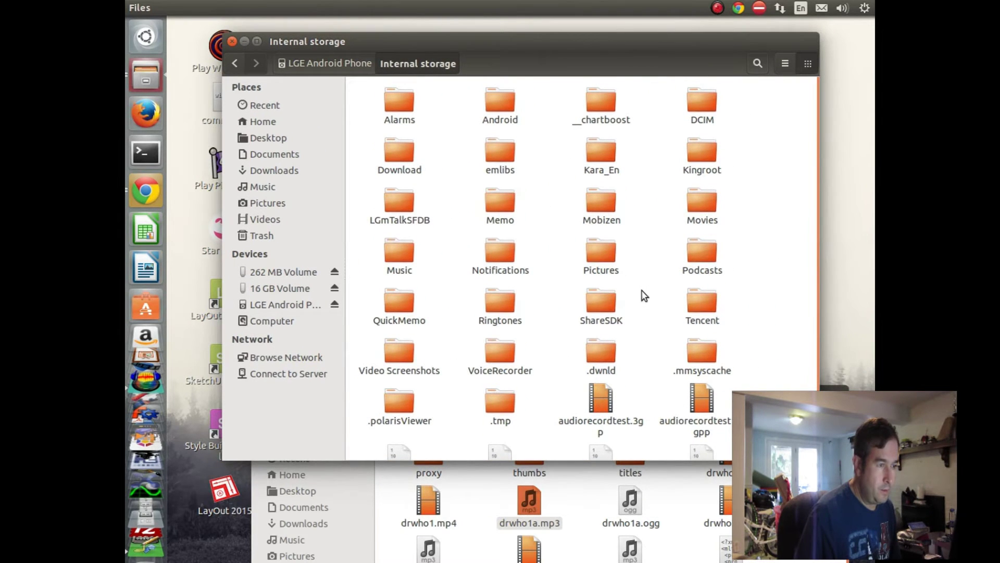
pyautogui.doubleClick(495, 302)
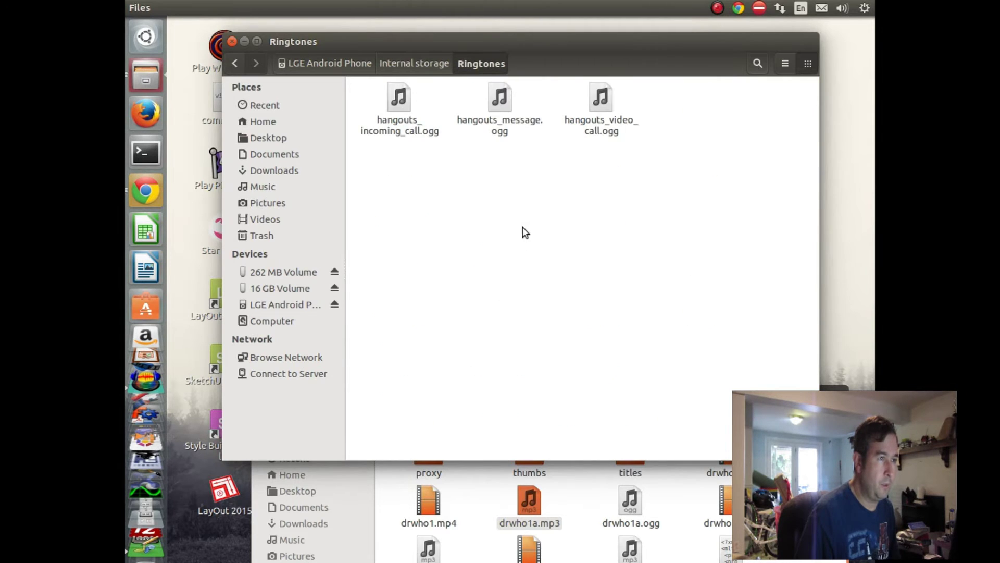
pyautogui.moveTo(500, 45); pyautogui.dragTo(464, 40)
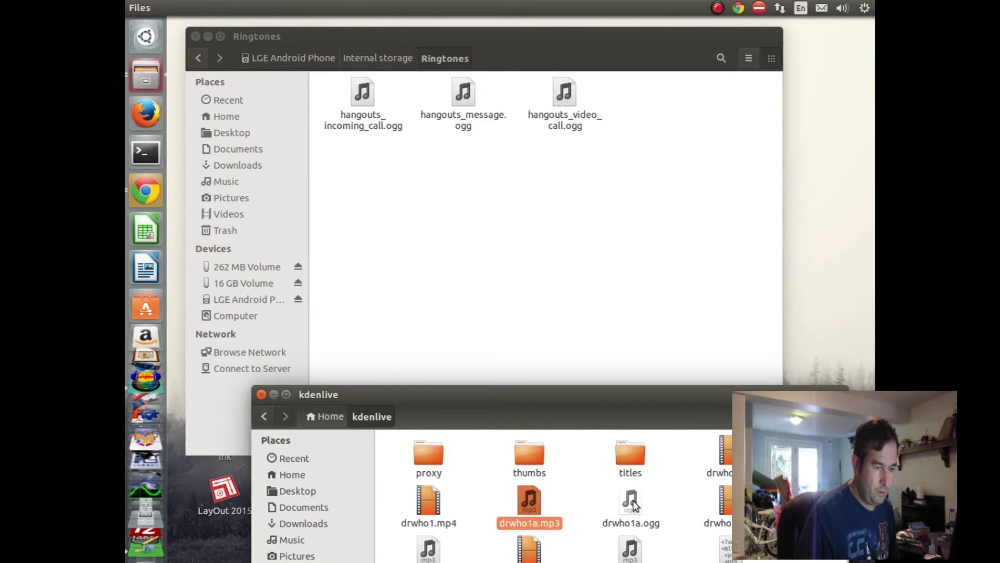
pyautogui.moveTo(633, 503); pyautogui.dragTo(565, 225)
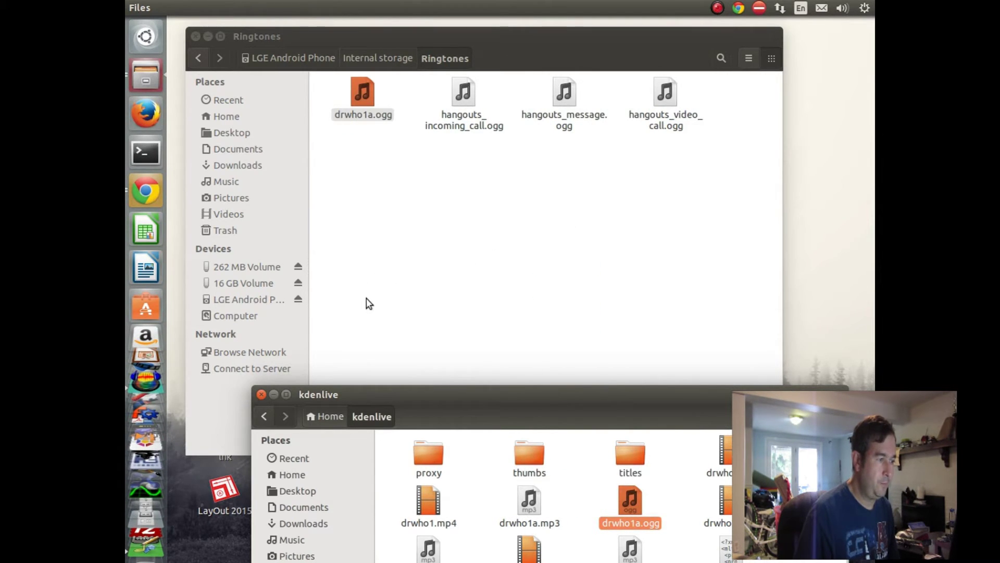
# Minimize the kdenlive and Ringtones windows to reveal the desktop.
pyautogui.click(274, 395)
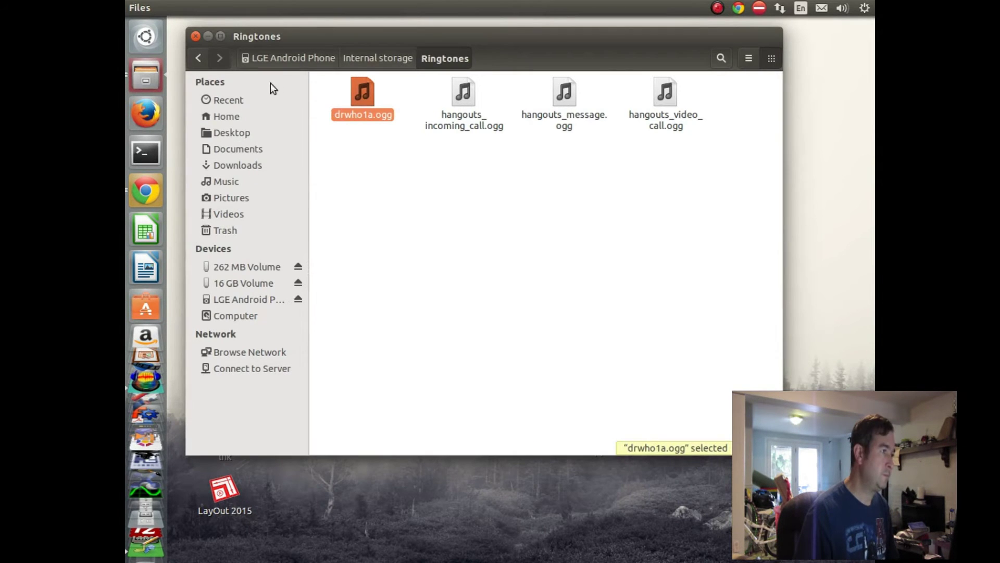
pyautogui.click(207, 36)
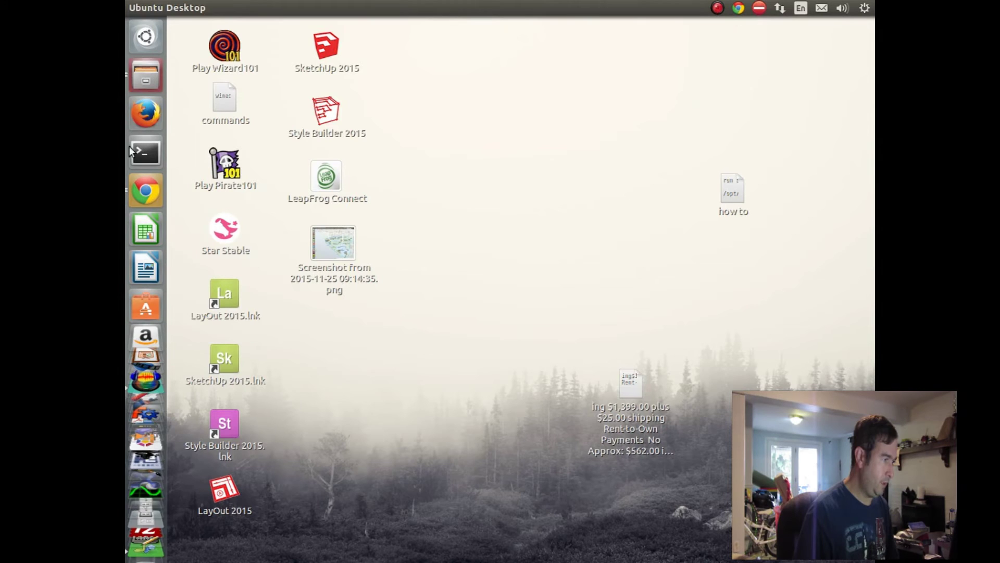
pyautogui.scroll(-5, 145, 291)
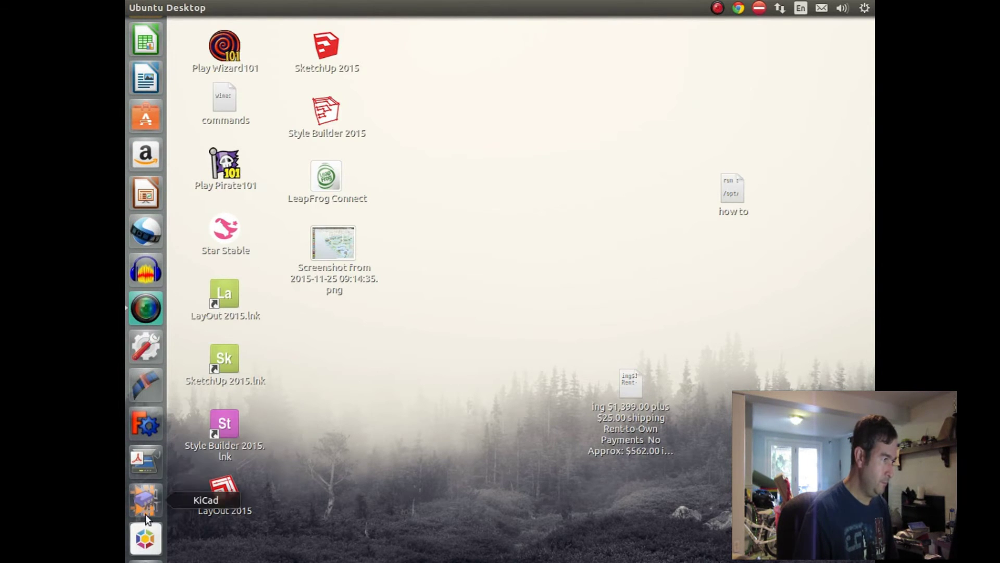
pyautogui.scroll(-3, 145, 500)
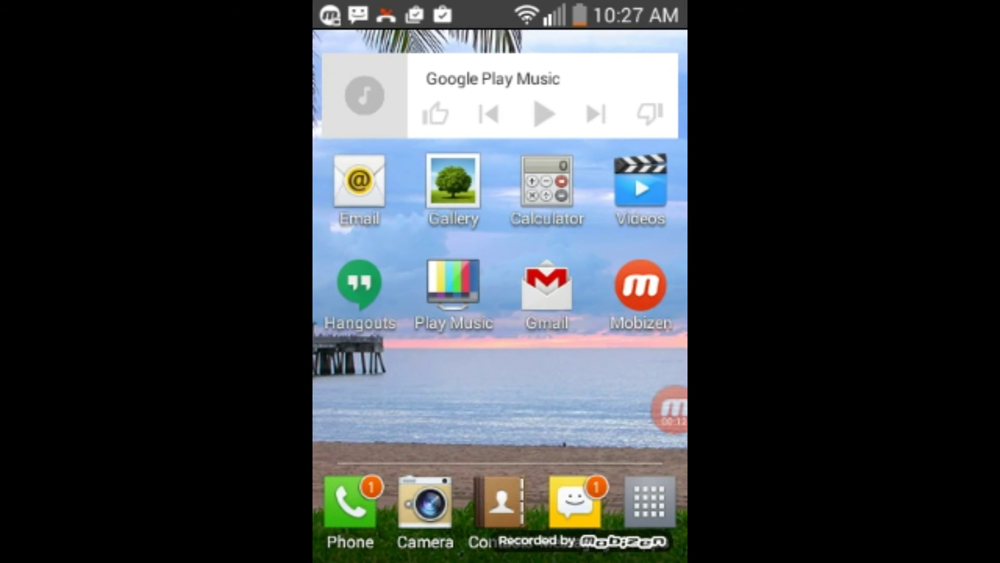
# Open the phone's Settings app and go to its Sound page.
pyautogui.click(649, 501)
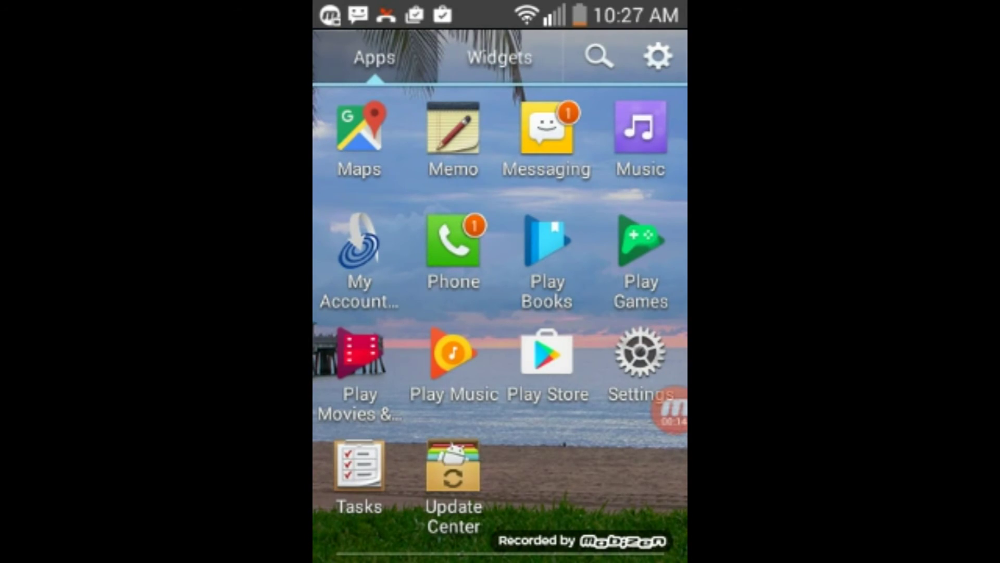
pyautogui.click(640, 359)
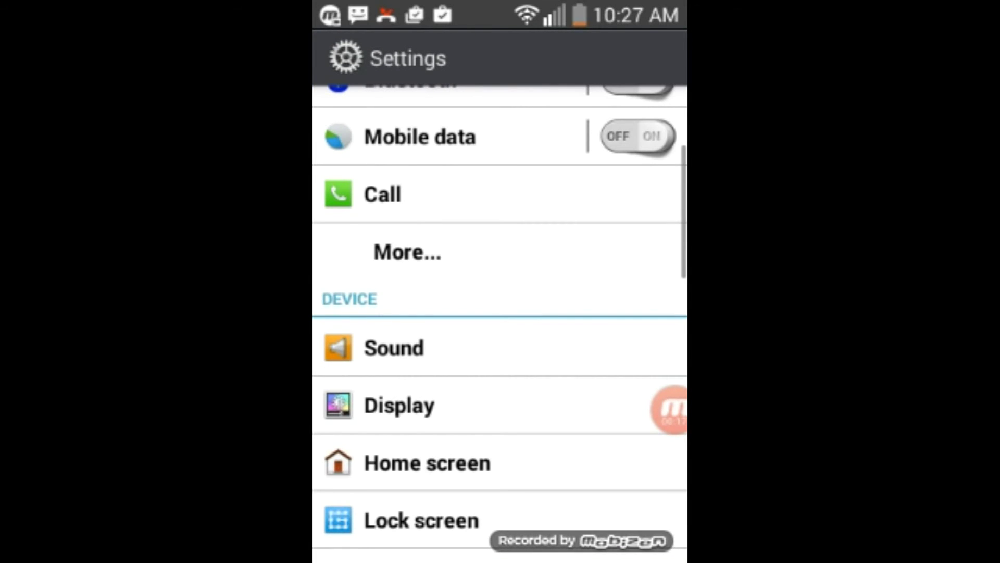
pyautogui.scroll(-3, 500, 313)
pyautogui.click(395, 202)
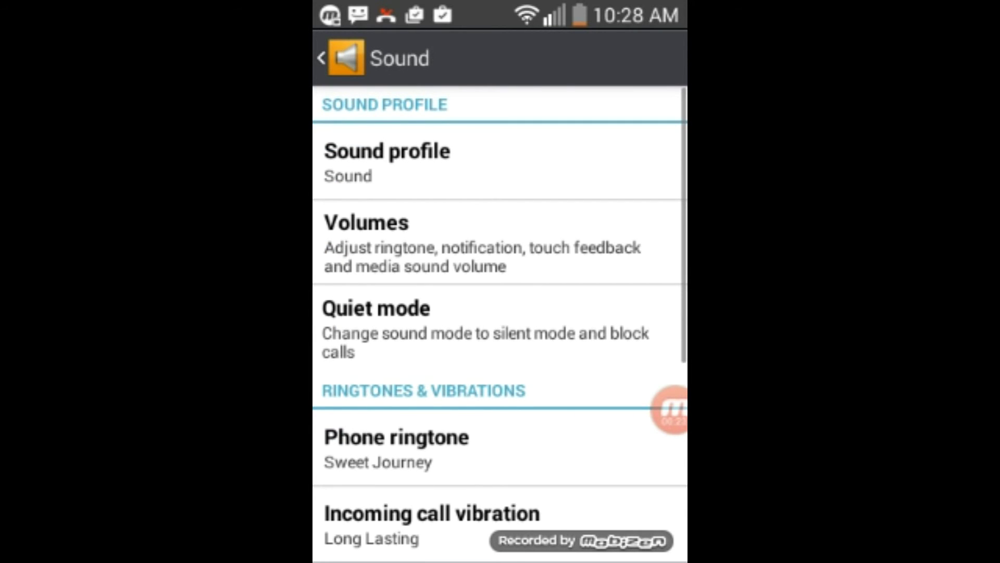
# Pick drwho1a under My Ringtones as the phone ringtone and confirm with OK.
pyautogui.click(396, 448)
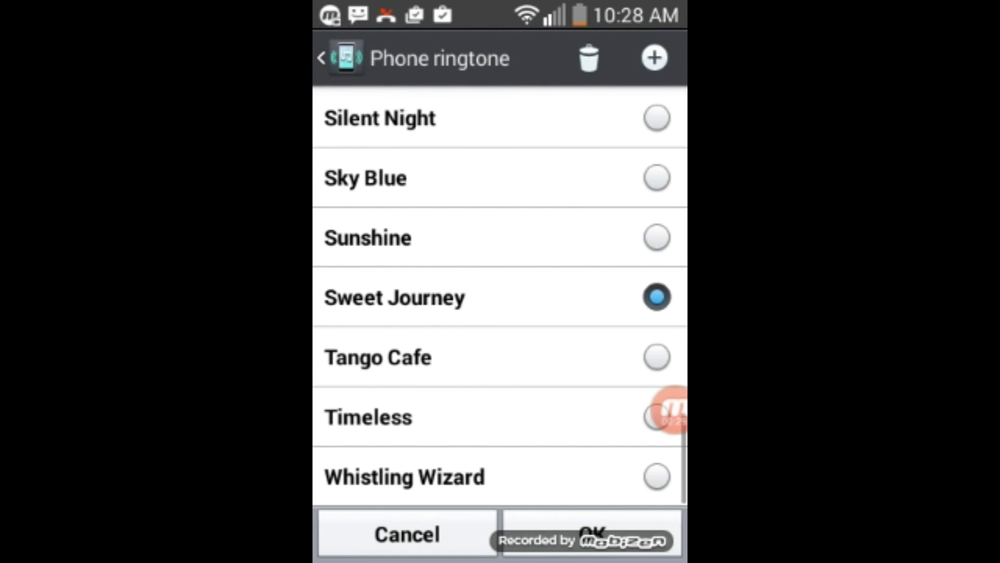
pyautogui.scroll(8, 500, 296)
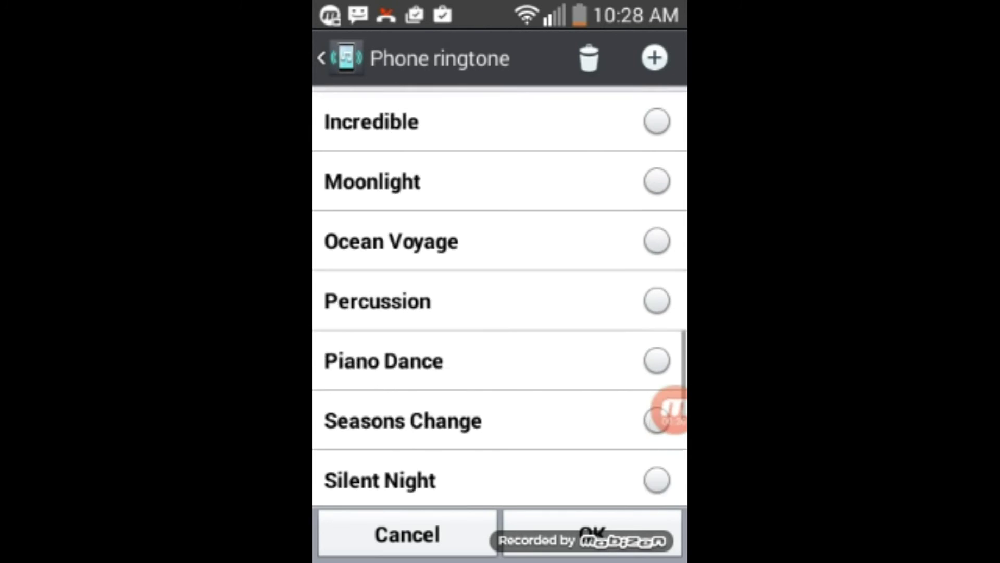
pyautogui.scroll(10, 500, 297)
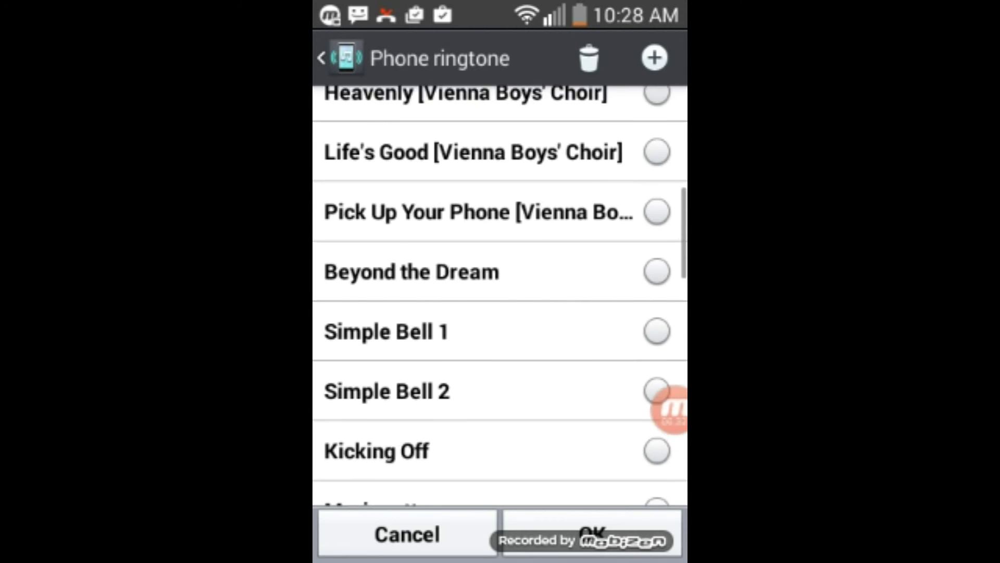
pyautogui.scroll(6, 500, 295)
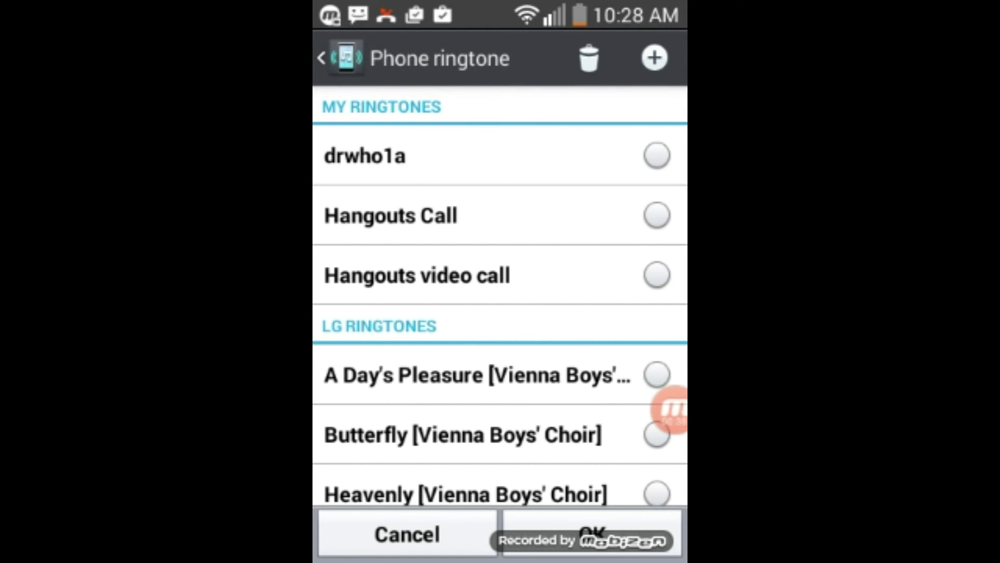
pyautogui.click(500, 155)
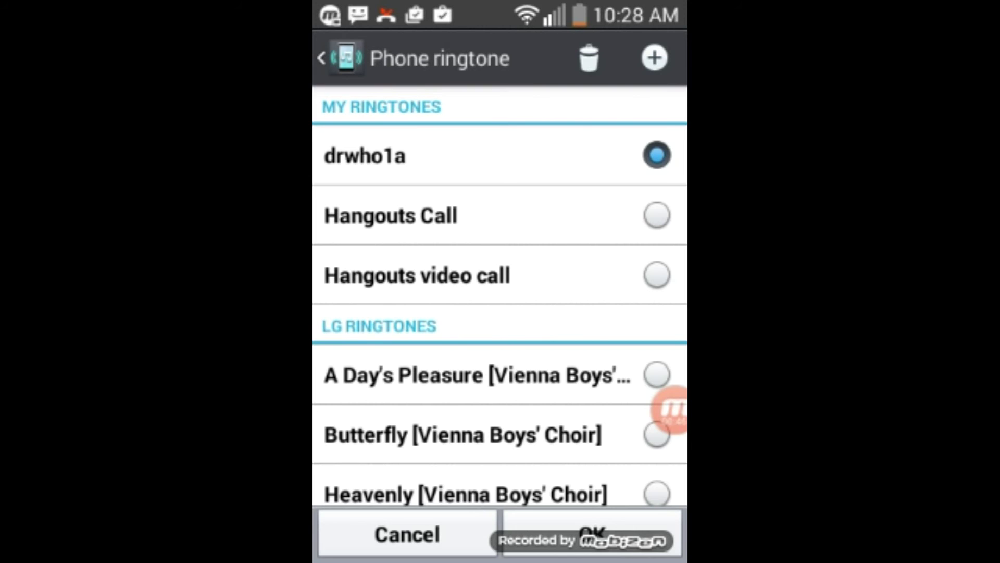
pyautogui.click(592, 534)
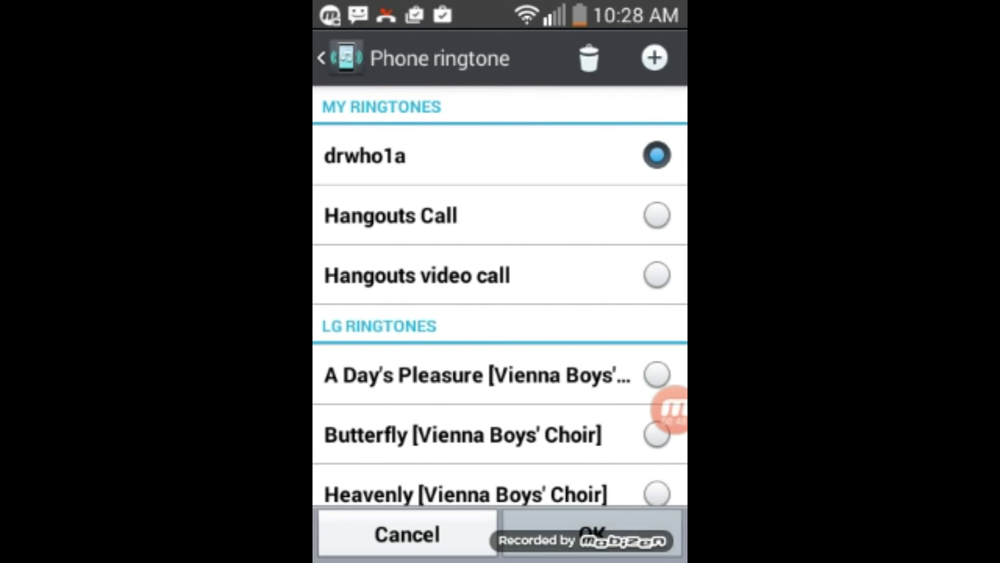